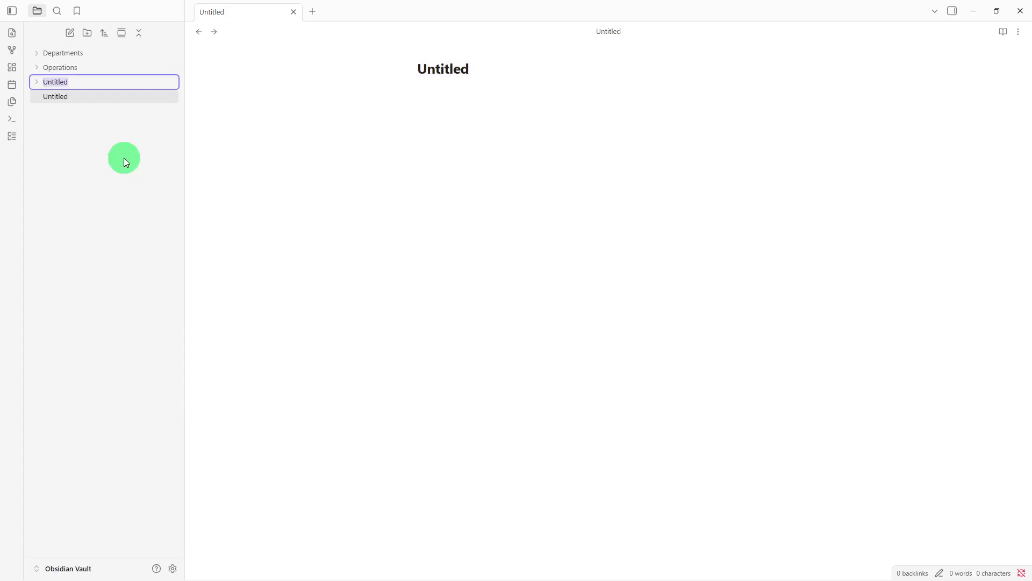
# Name the new untitled folder "Archives".
pyautogui.press('BackSpace')
pyautogui.write('Archives')
pyautogui.press('Return')
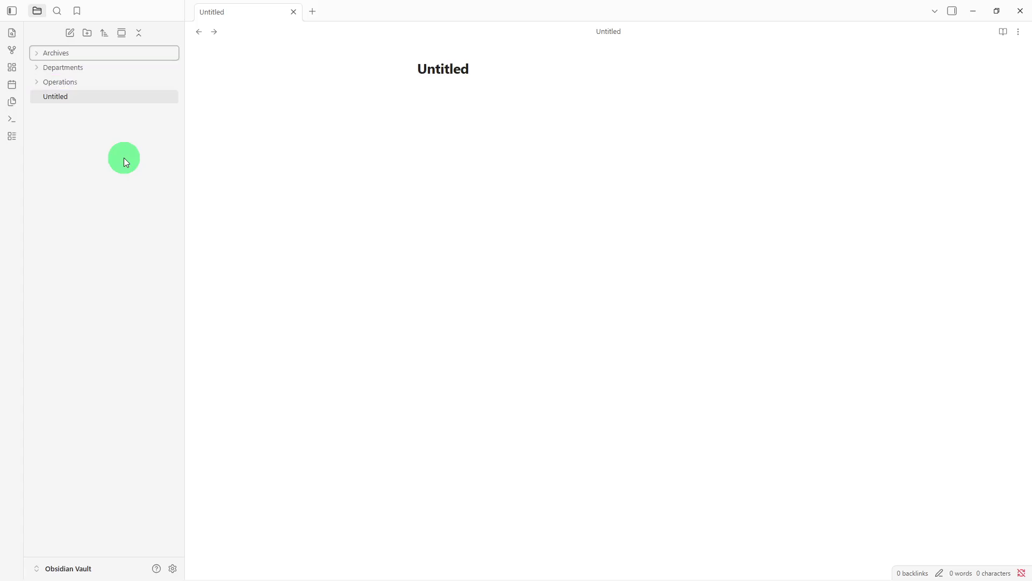
# Rename the untitled note "SOP Library" and add Active SOPs, SOP Information (Title, Department, Owner, Purpose, Status, Last Updated), three-item Procedure and Related SOPs sections.
pyautogui.click(142, 101)
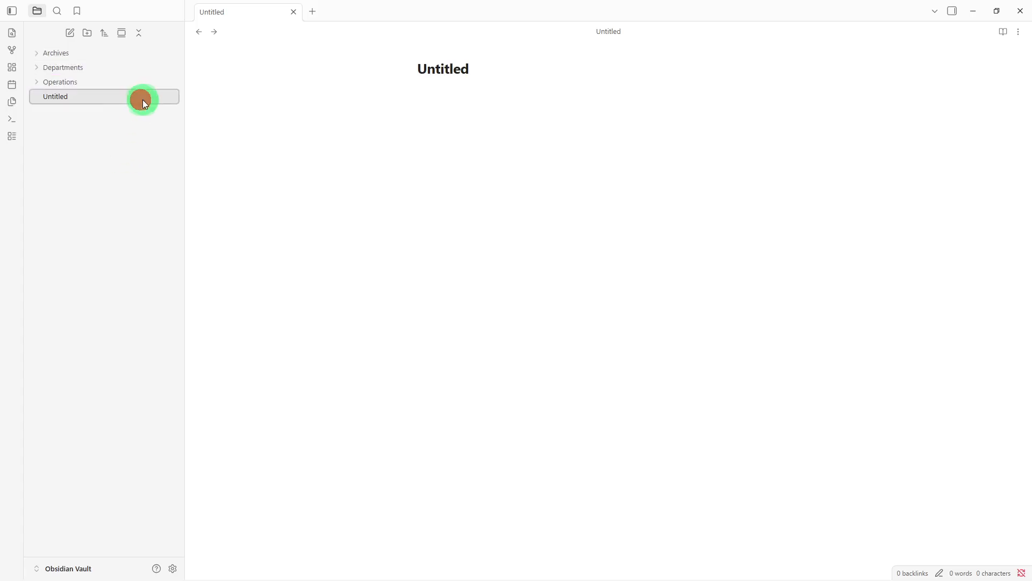
pyautogui.doubleClick(441, 70)
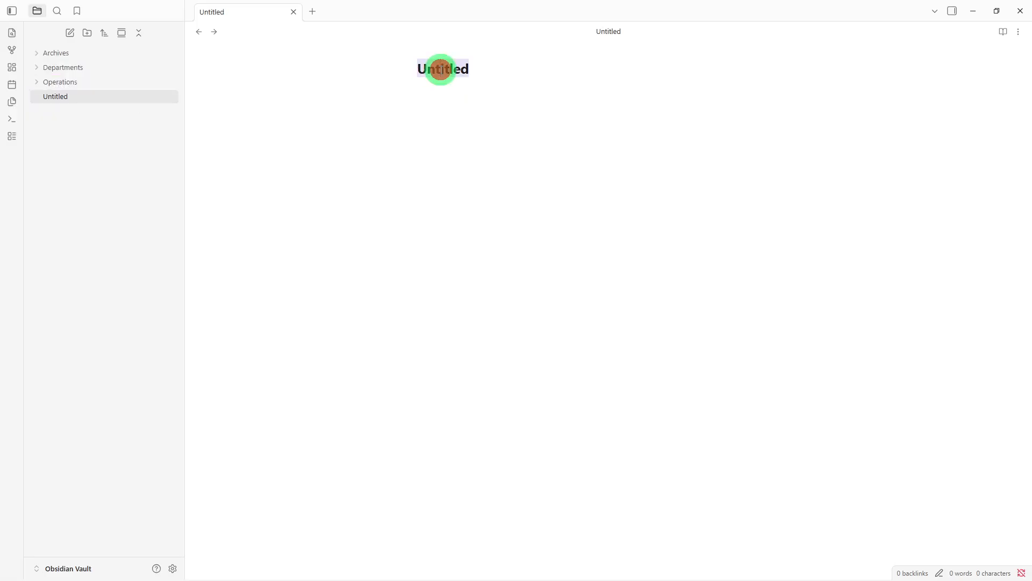
pyautogui.press('BackSpace')
pyautogui.write('SOP Library')
pyautogui.press('Return')
pyautogui.write('** Active SOPs - SOP Information Title: Department: Owner: Purpose: Status: Last Updated: Procedure 1. 2. 3. Related SOPs - **')
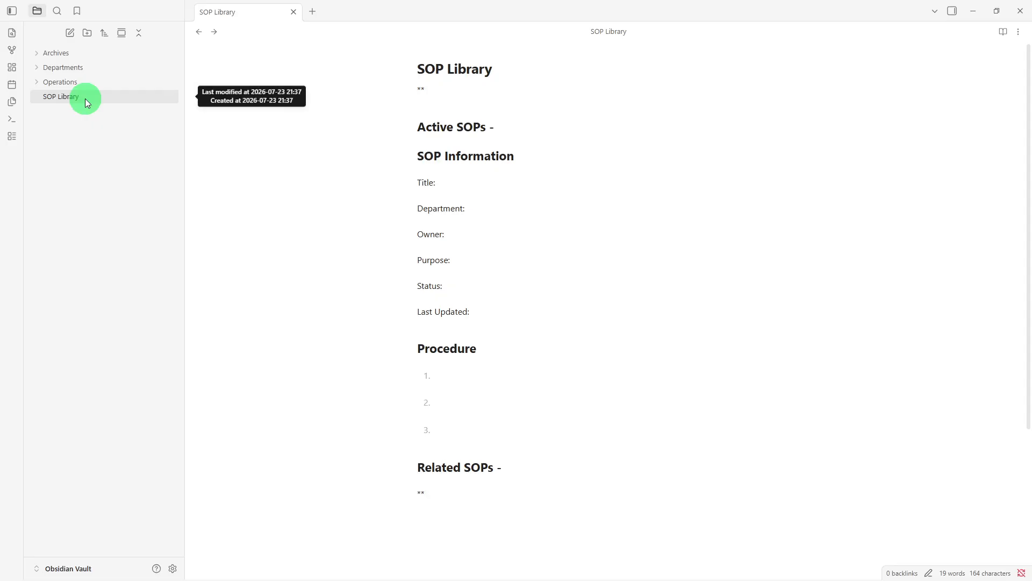
# Move the SOP Library note into the Operations folder and expand that folder.
pyautogui.moveTo(85, 98); pyautogui.dragTo(98, 83)
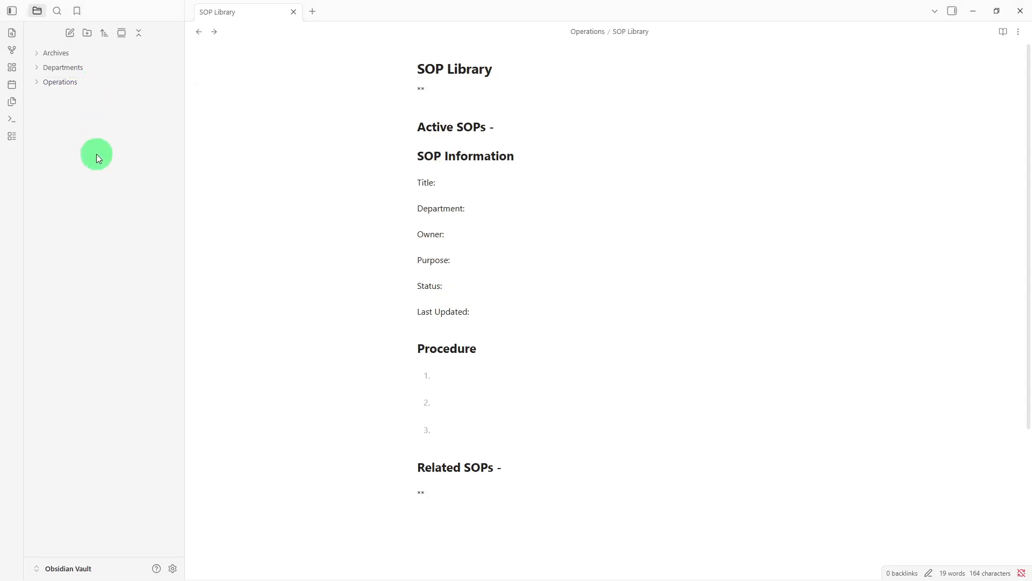
pyautogui.click(132, 79)
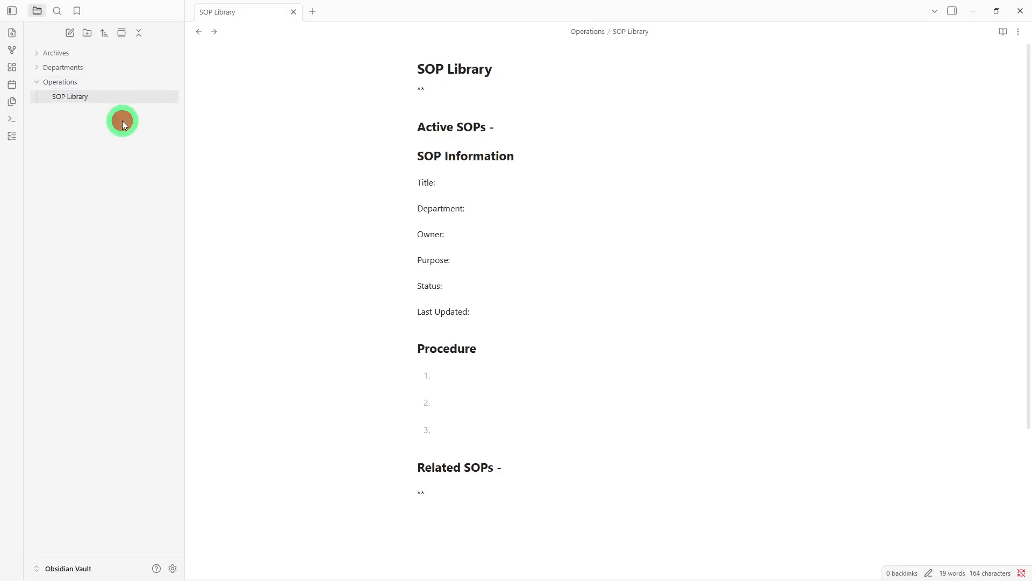
pyautogui.click(467, 188)
# Create a new note at the vault's root level and title it "Process Directory".
pyautogui.rightClick(114, 170)
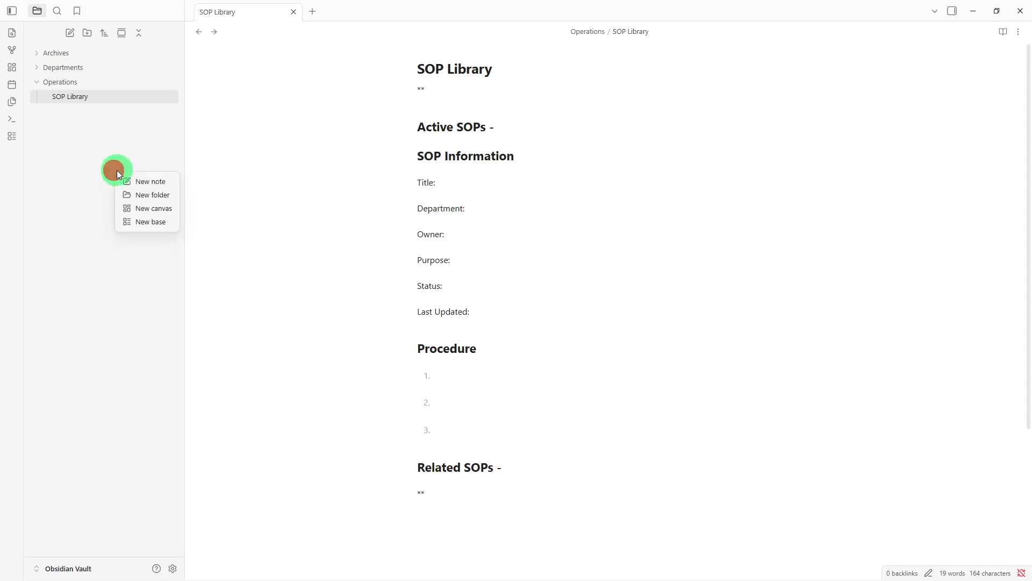
pyautogui.click(146, 183)
pyautogui.press('BackSpace')
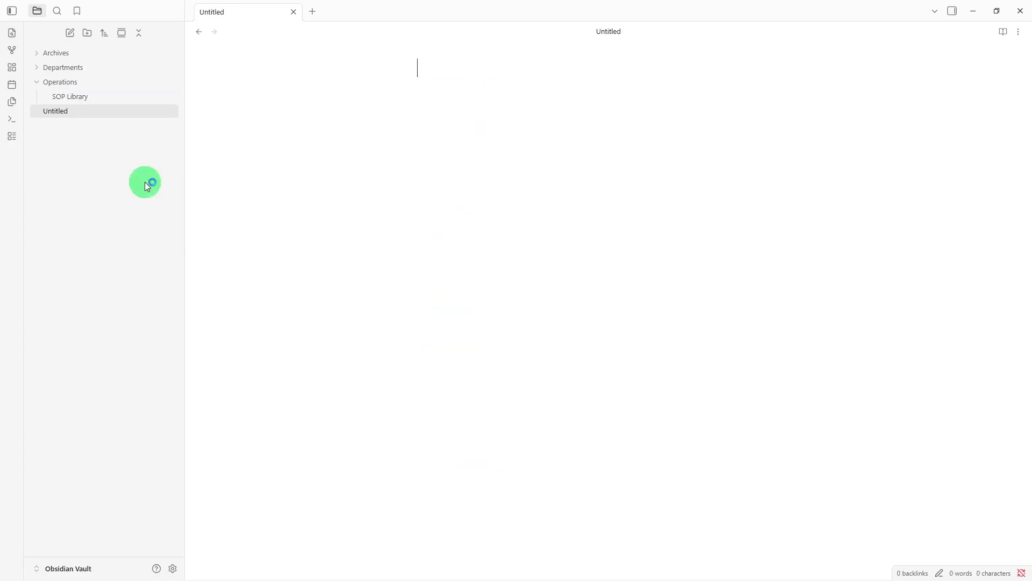
pyautogui.write('Process Direct')
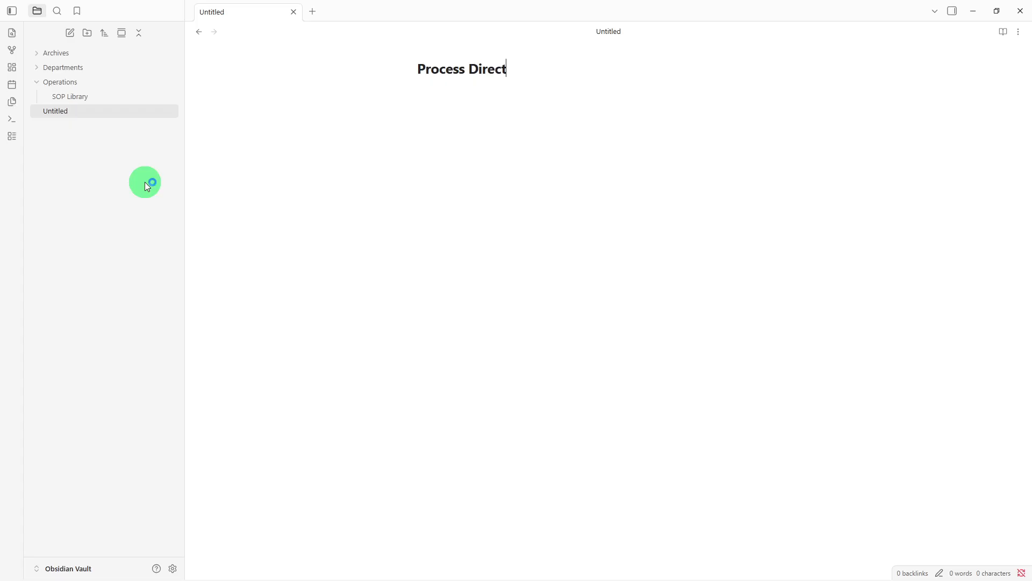
pyautogui.write('ory')
pyautogui.press('Return')
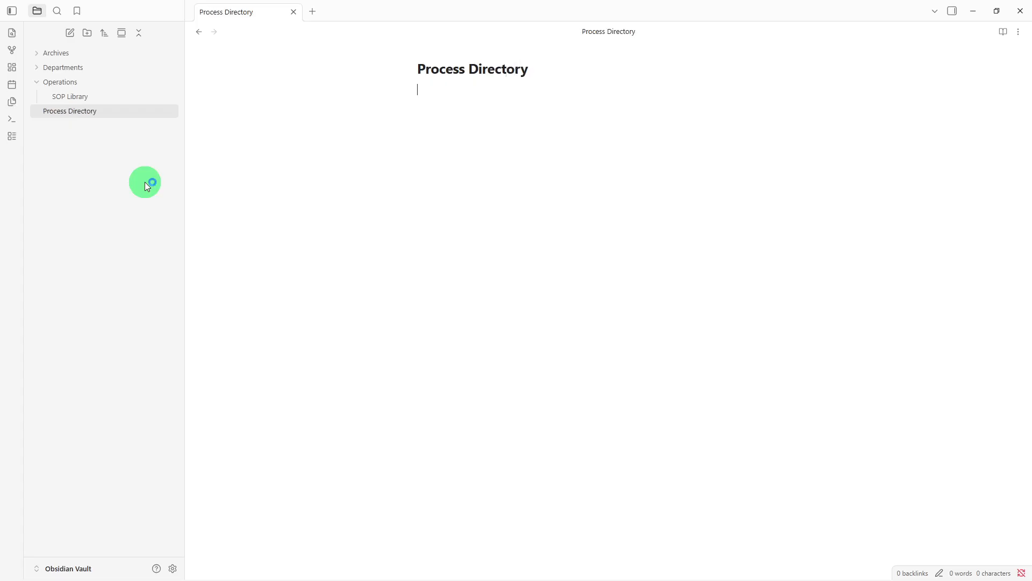
# Add Departments and Department Information sections (Department, Purpose, Main Processes, Team Members, Related SOPs) to Process Directory, and move the note into the Departments folder.
pyautogui.write('** Process Directory Departments - Department Information Department: Purpose: Main Processes: Team Members: Related SOPs: **')
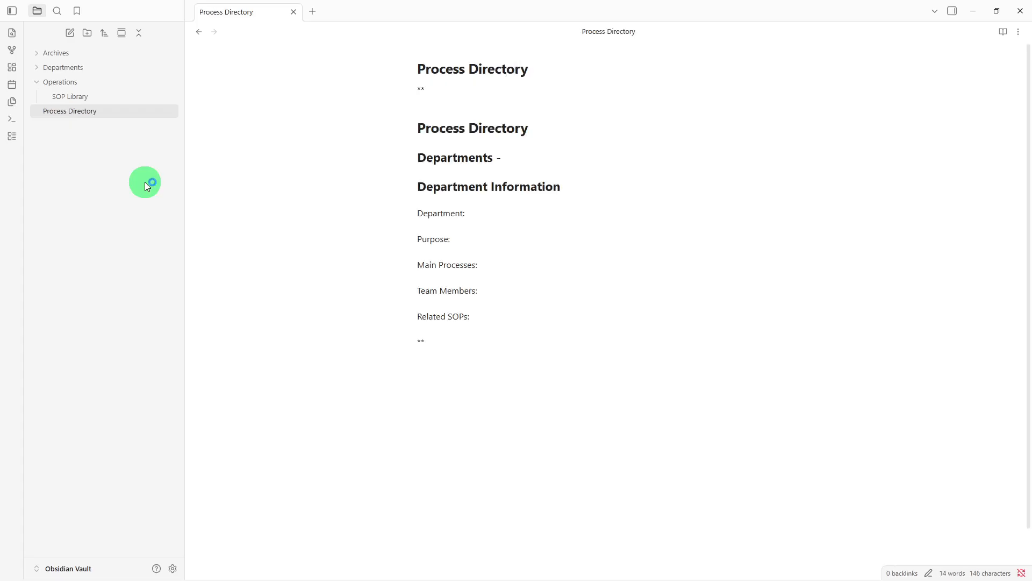
pyautogui.moveTo(138, 112); pyautogui.dragTo(138, 78)
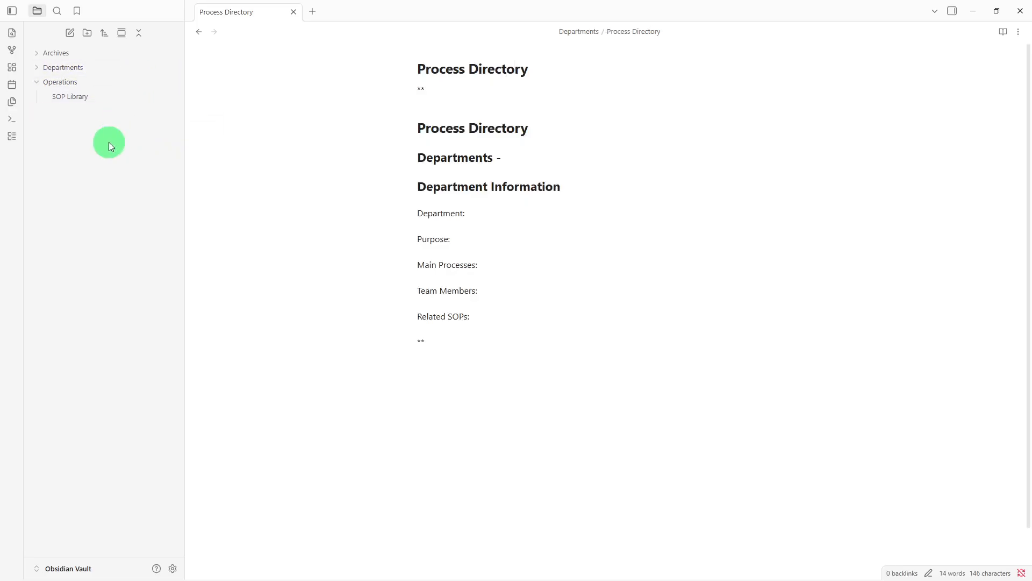
pyautogui.click(142, 72)
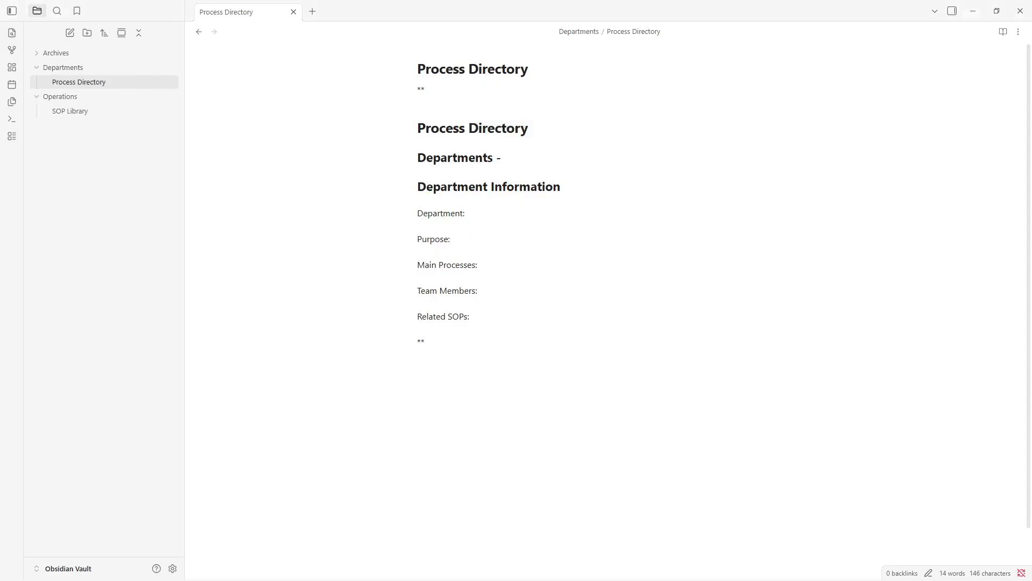
# Insert an internal link to the SOP Library note on a new line at the end of Process Directory.
pyautogui.click(487, 413)
pyautogui.press('Return')
pyautogui.write('[[')
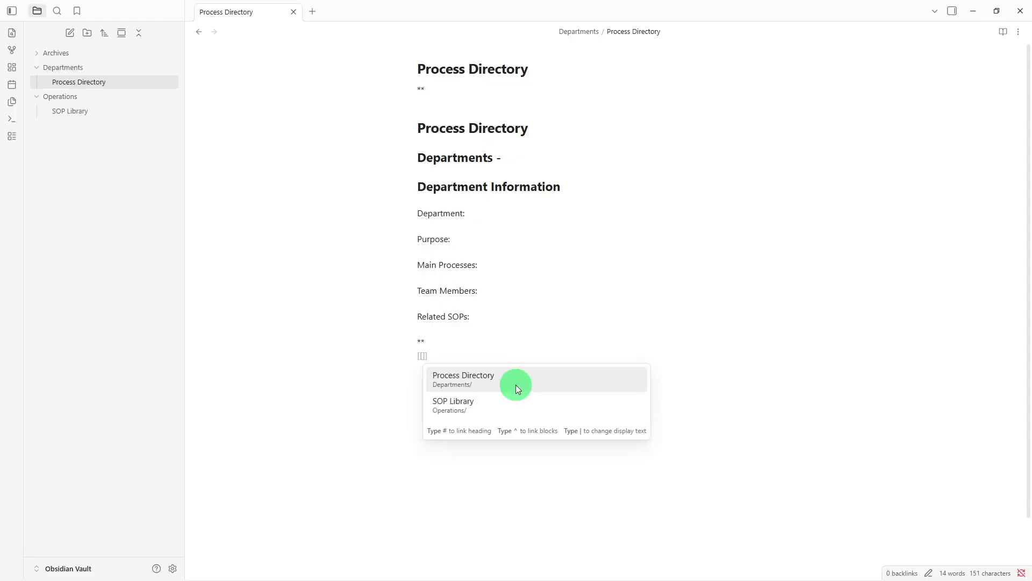
pyautogui.click(498, 405)
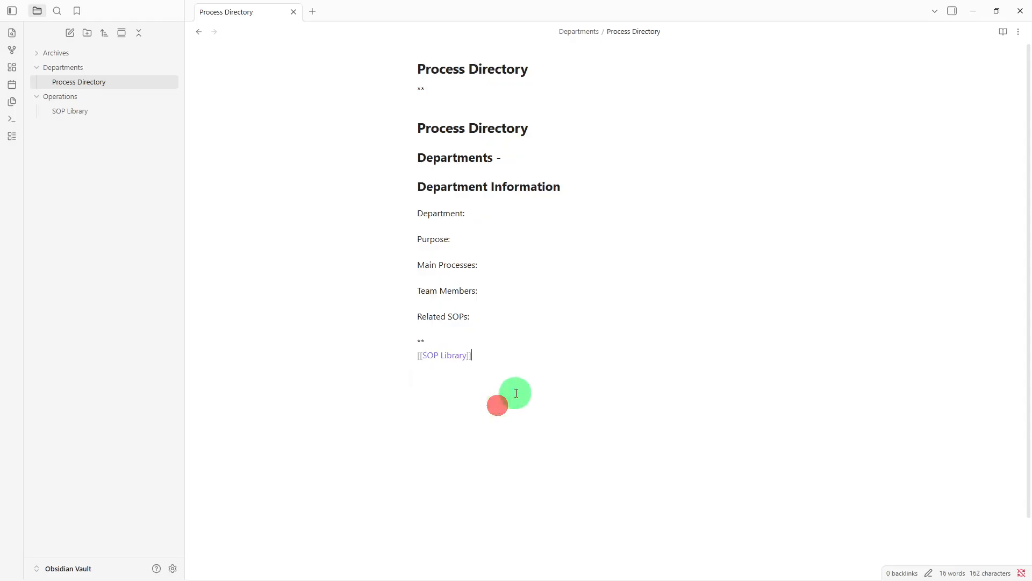
pyautogui.press('Return')
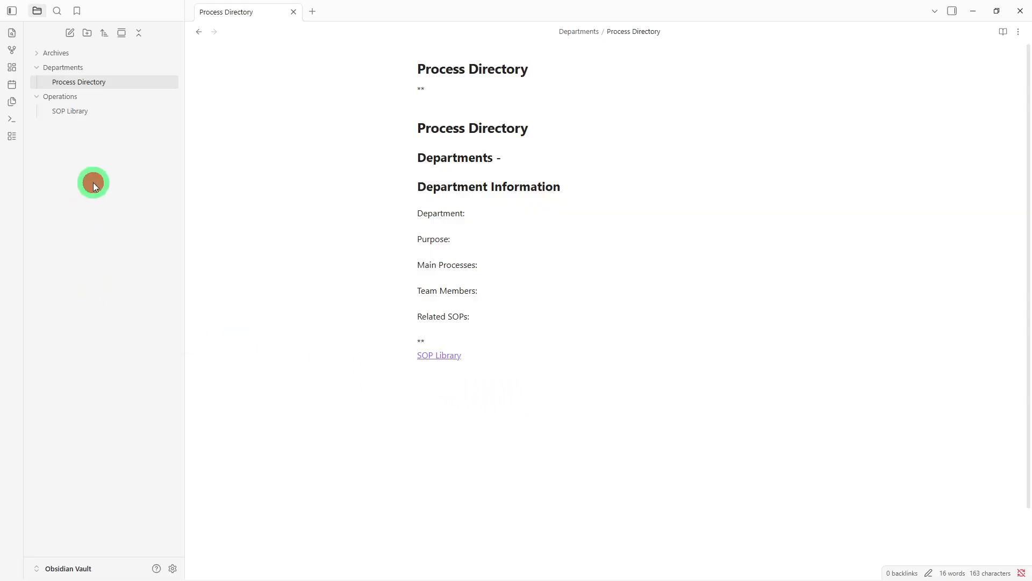
# Create a note titled "SOP Archive" with Archived SOPs, Previous Versions and Archive Notes sections, the last listing Reason Archived, Date and Replacement SOP.
pyautogui.rightClick(94, 186)
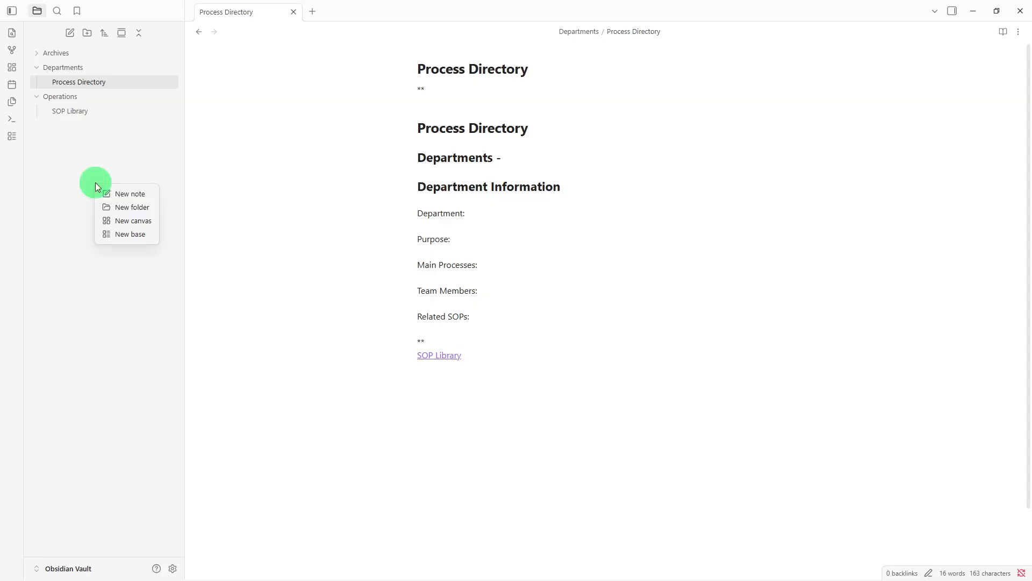
pyautogui.click(104, 192)
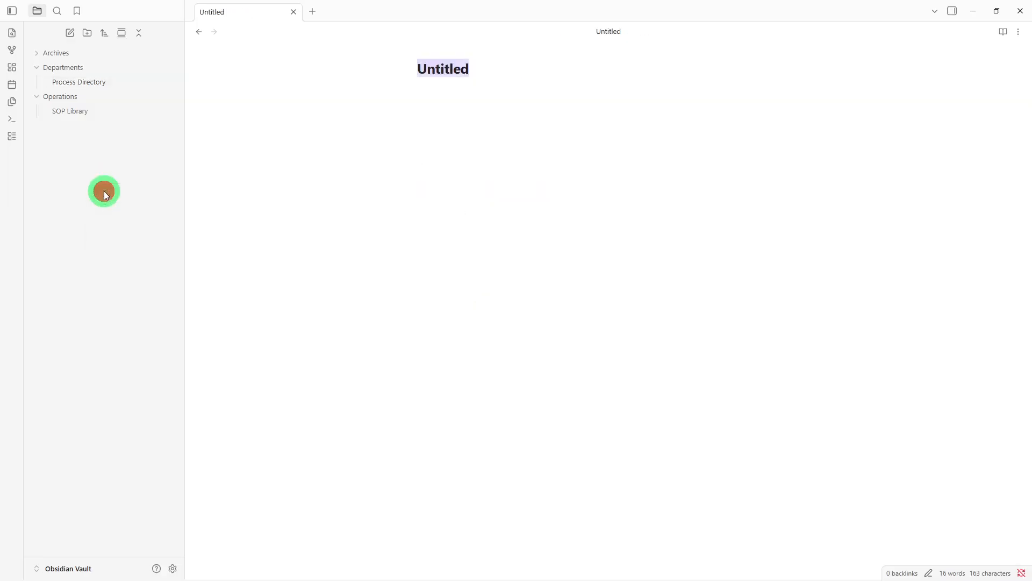
pyautogui.press('BackSpace')
pyautogui.write('S')
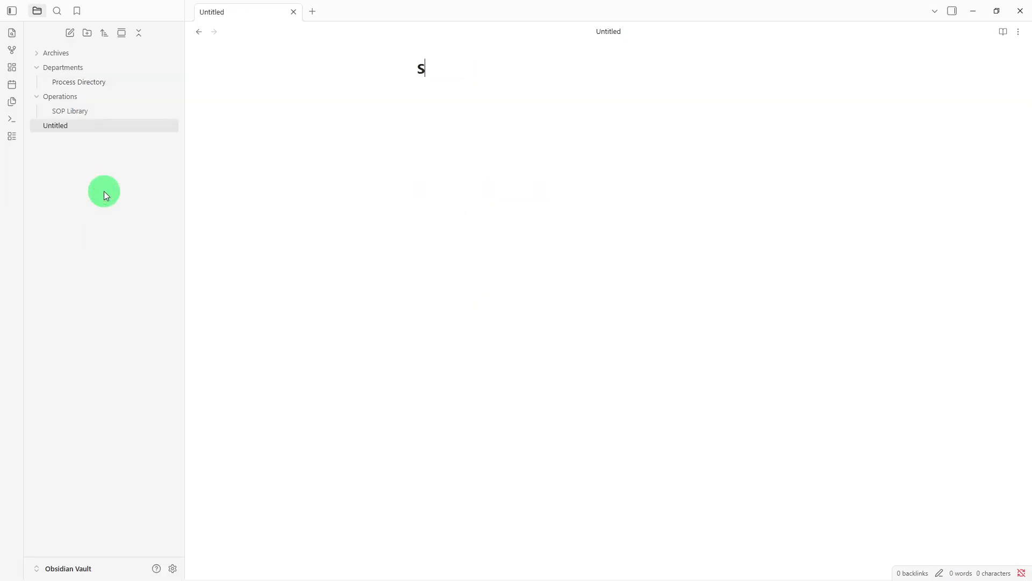
pyautogui.write('OP Archive')
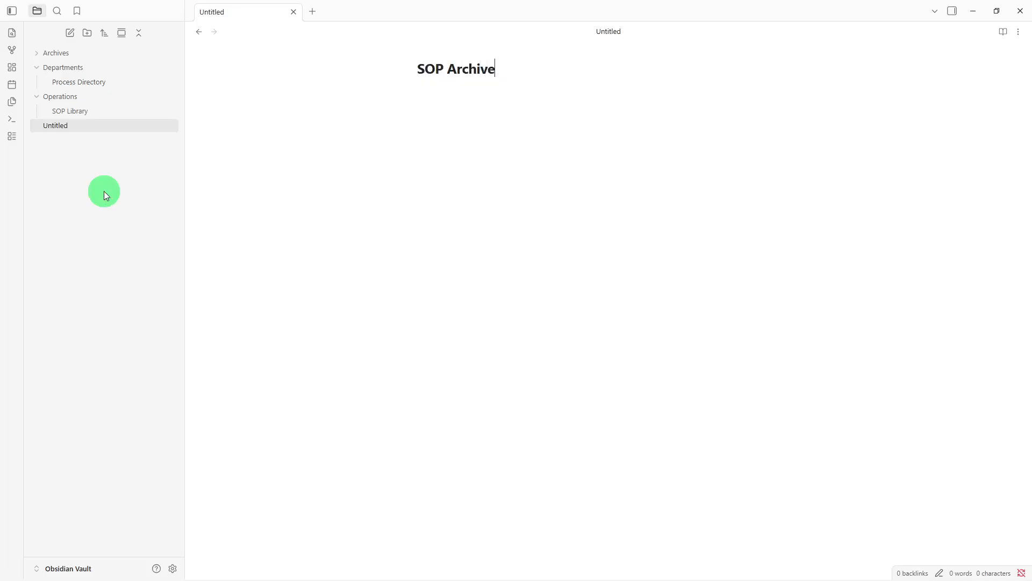
pyautogui.press('Return')
pyautogui.write('# SOP Archive  Archived SOPs -   Previous Versions -  Archive Notes  Reason Archived:  Date:  Replacement SOP:**')
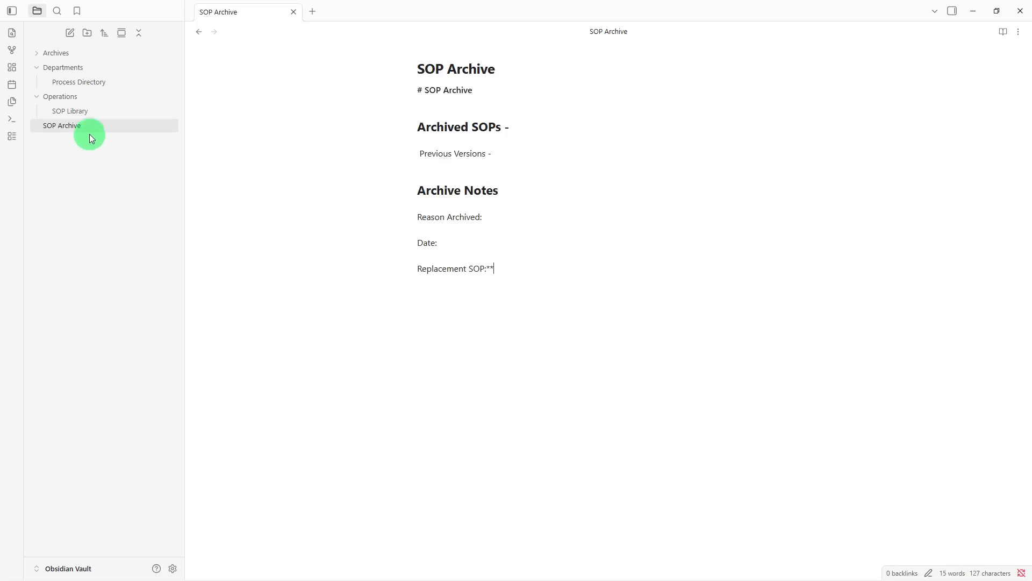
# Move the SOP Archive note into the Archives folder and expand that folder.
pyautogui.moveTo(91, 128); pyautogui.dragTo(110, 57)
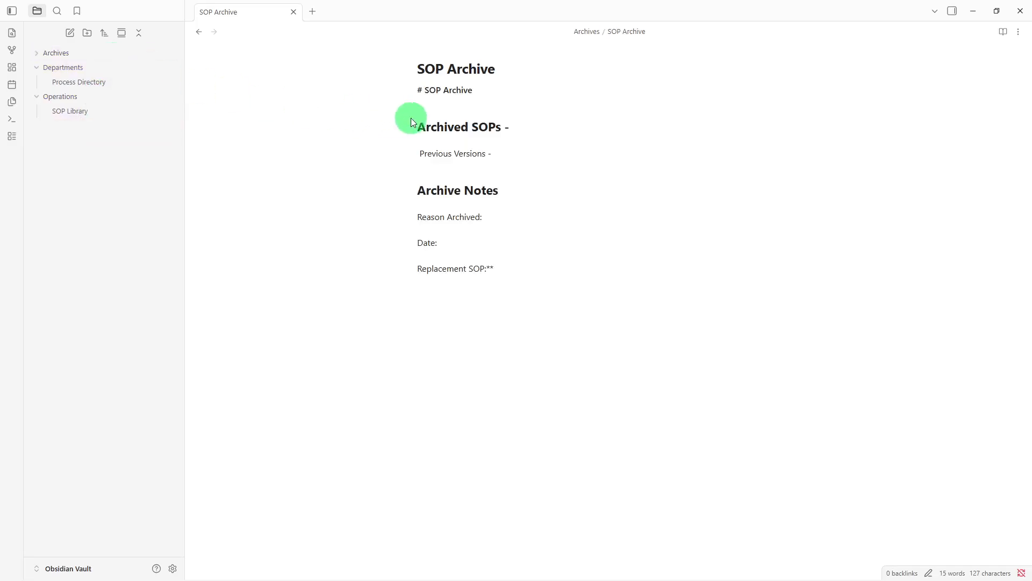
pyautogui.click(464, 97)
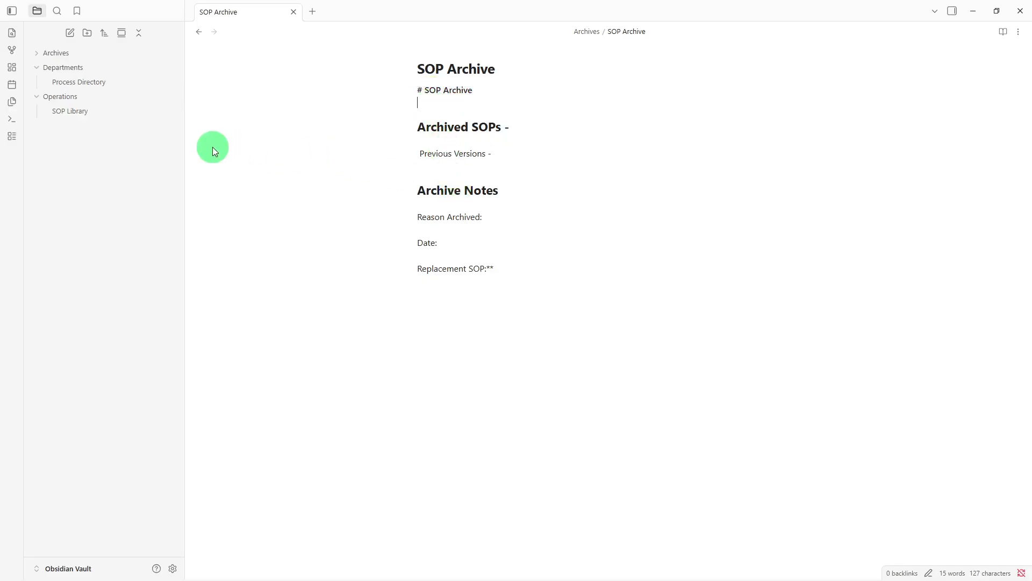
pyautogui.click(125, 56)
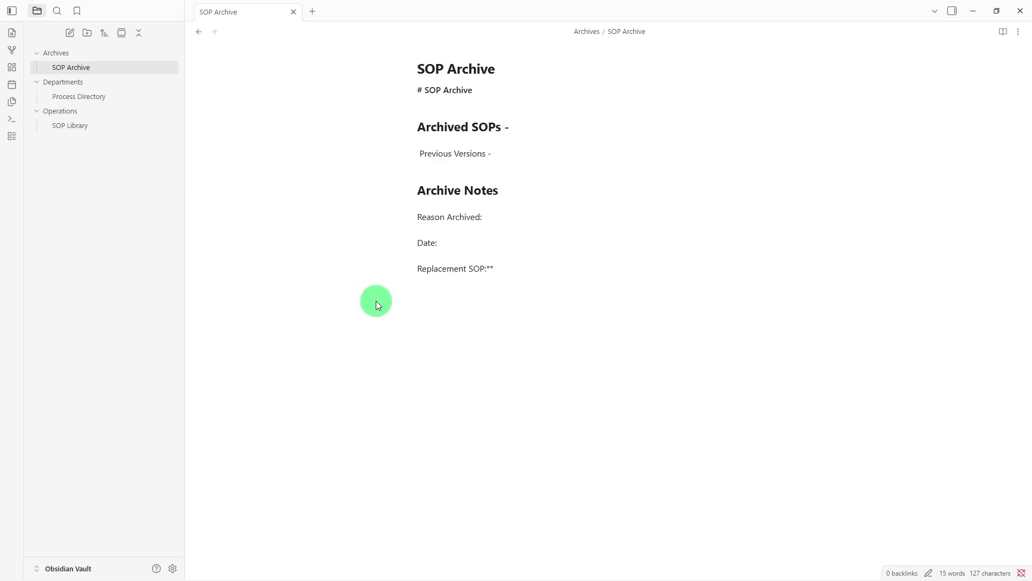
# Add internal links to SOP Archive and Process Directory on separate lines at the end of the SOP Library note.
pyautogui.click(128, 129)
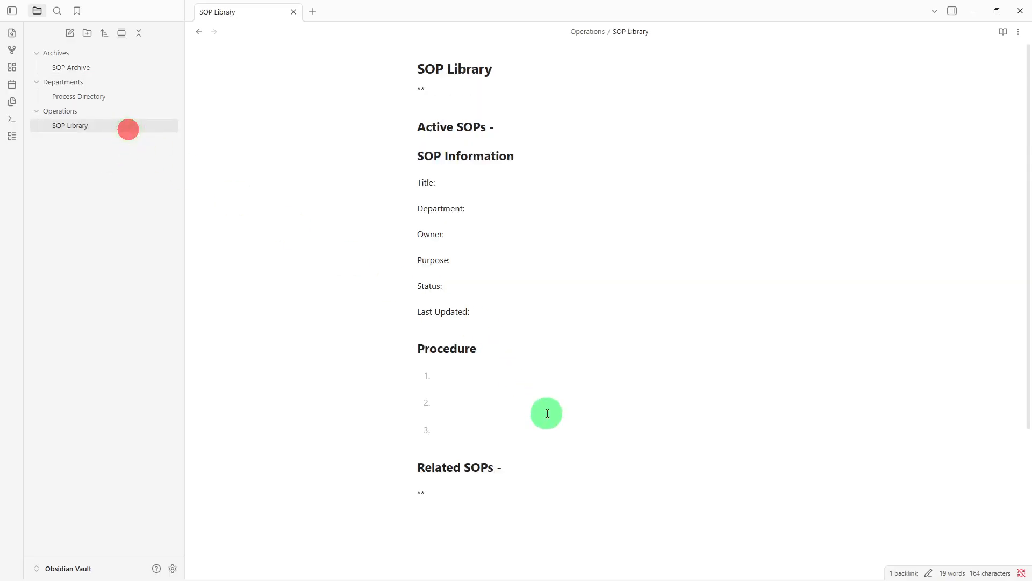
pyautogui.click(516, 519)
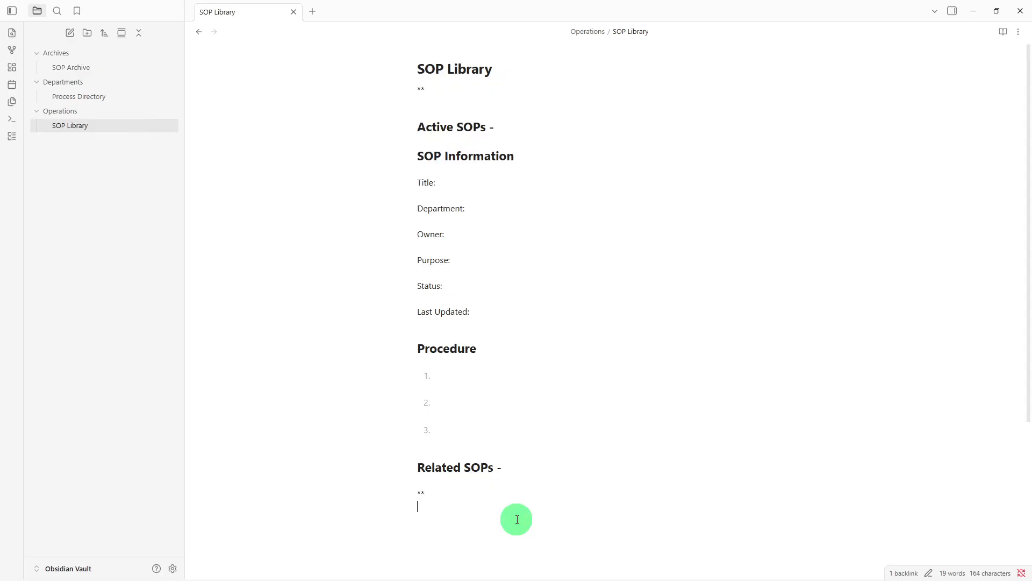
pyautogui.write('[[')
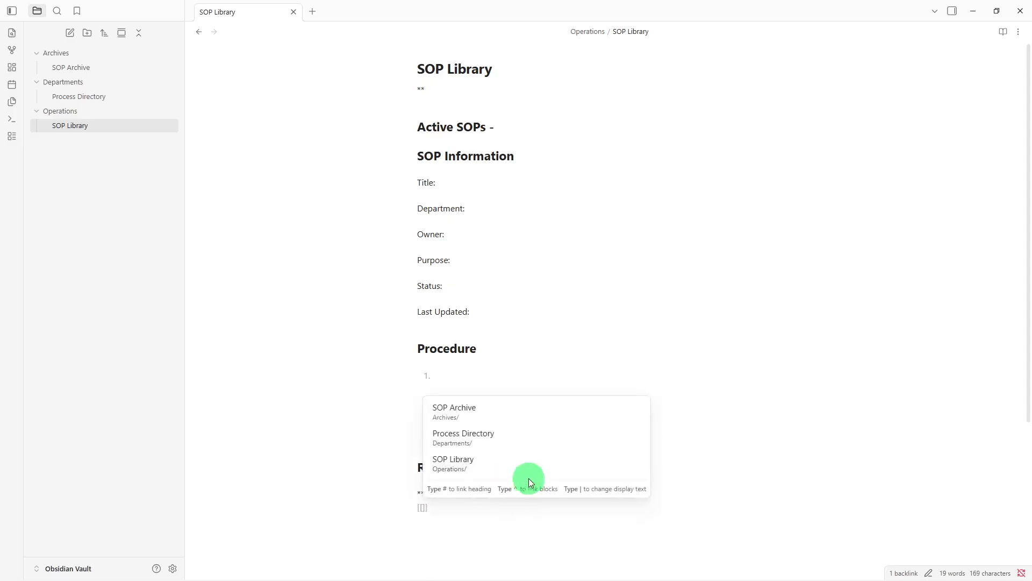
pyautogui.click(529, 418)
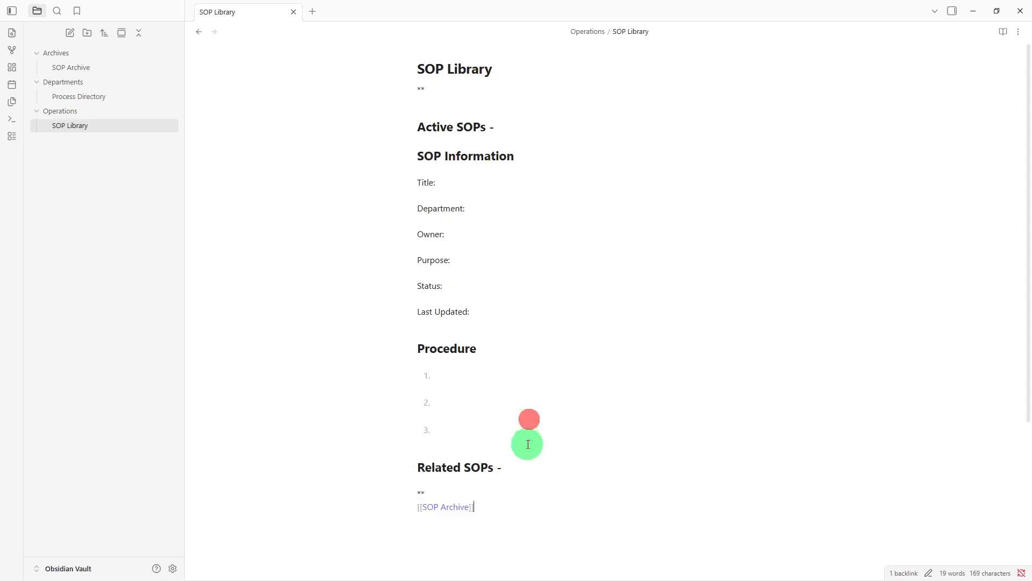
pyautogui.press('Return')
pyautogui.write('[[')
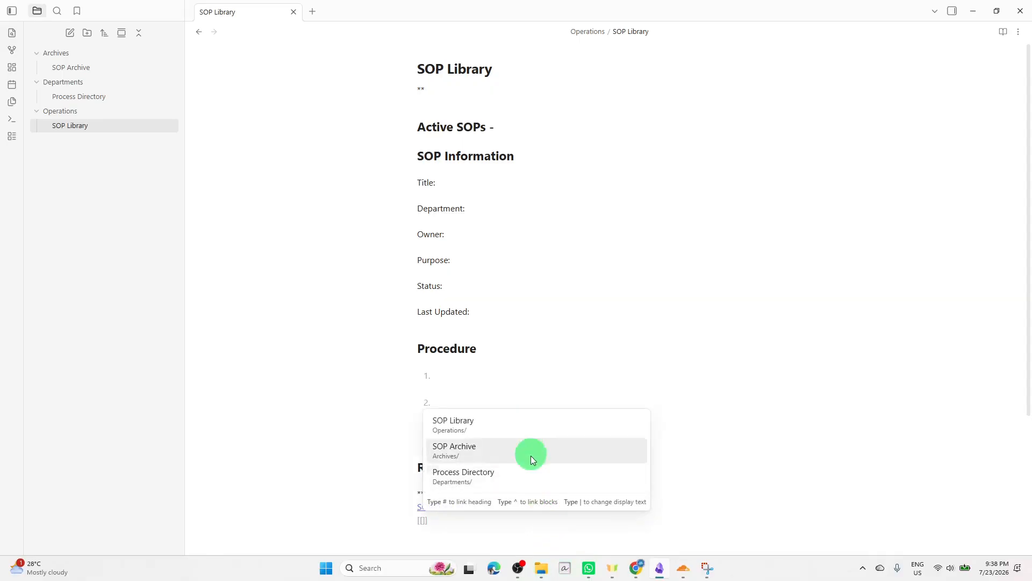
pyautogui.click(519, 480)
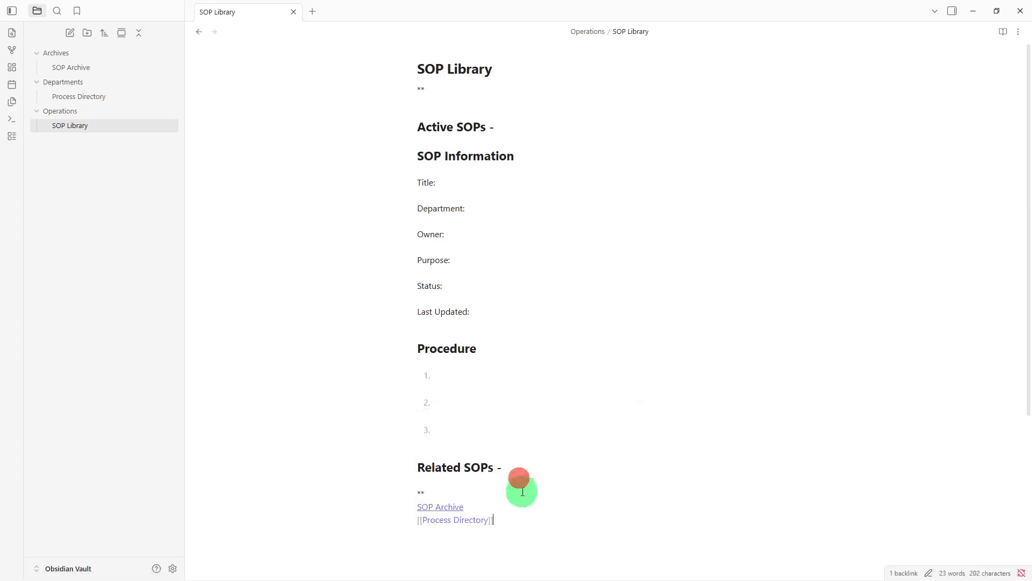
pyautogui.press('Return')
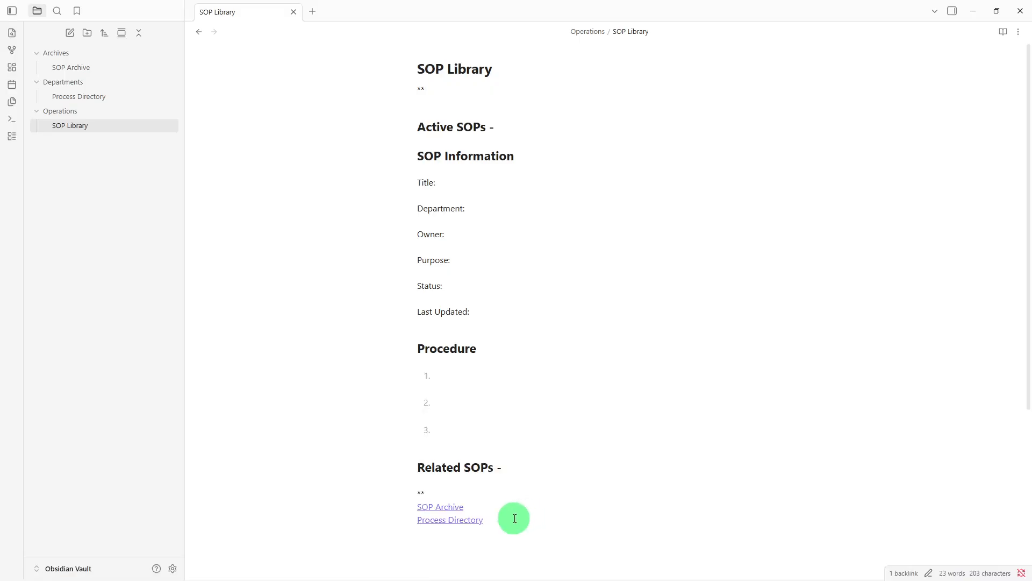
# Open the Process Directory note through its link at the end of SOP Library.
pyautogui.click(465, 524)
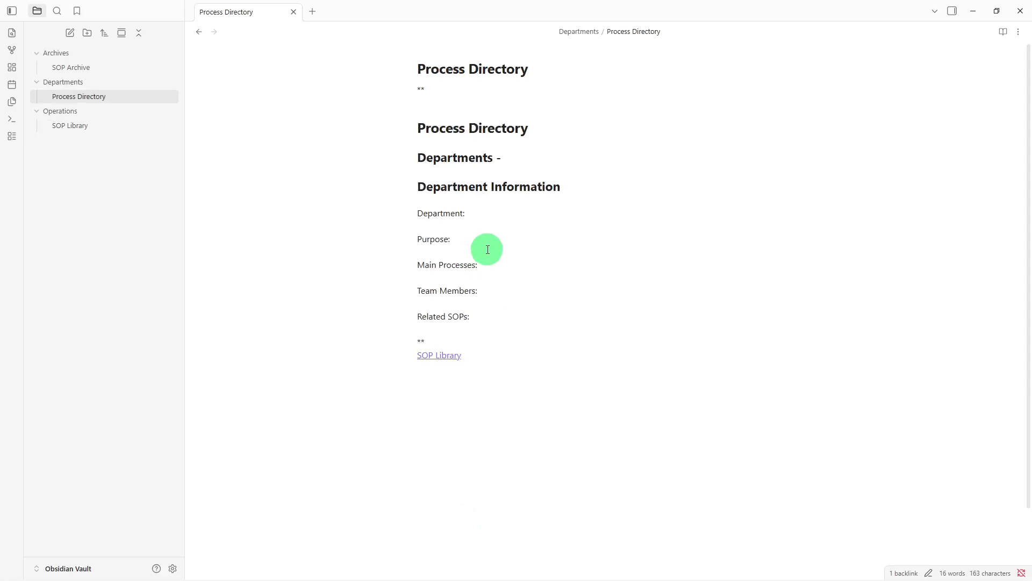
pyautogui.rightClick(443, 99)
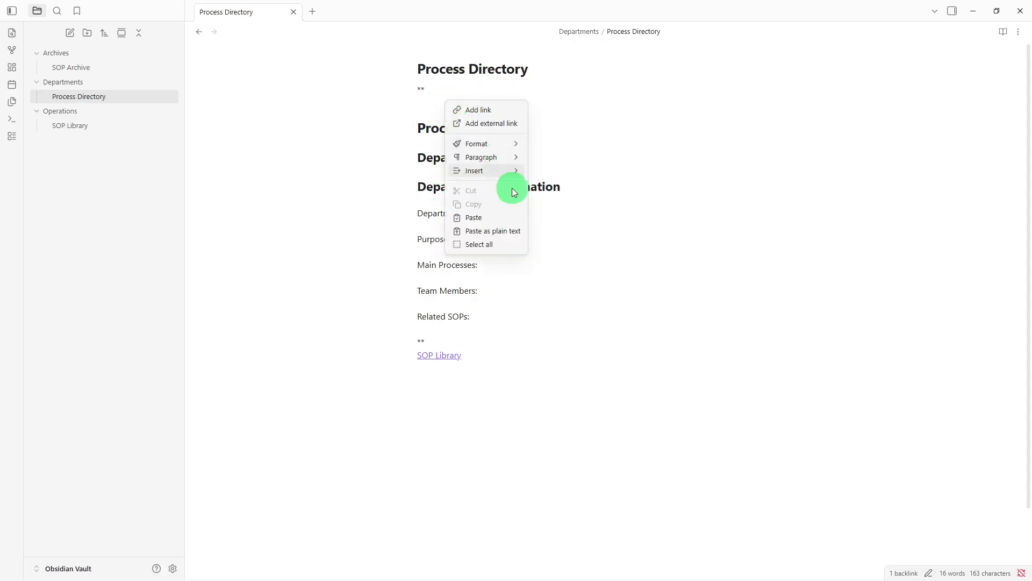
pyautogui.moveTo(517, 180)
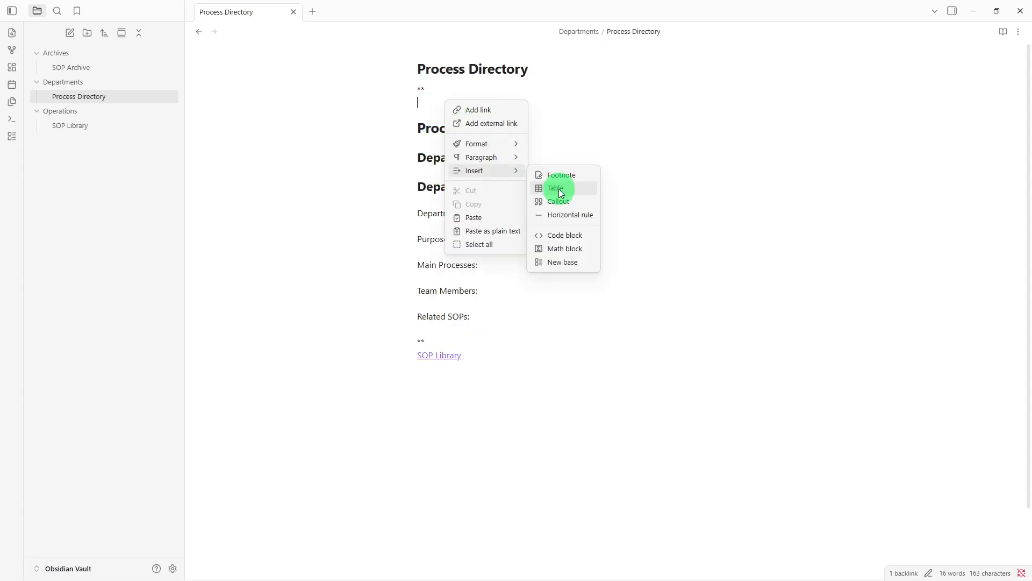
pyautogui.moveTo(462, 151)
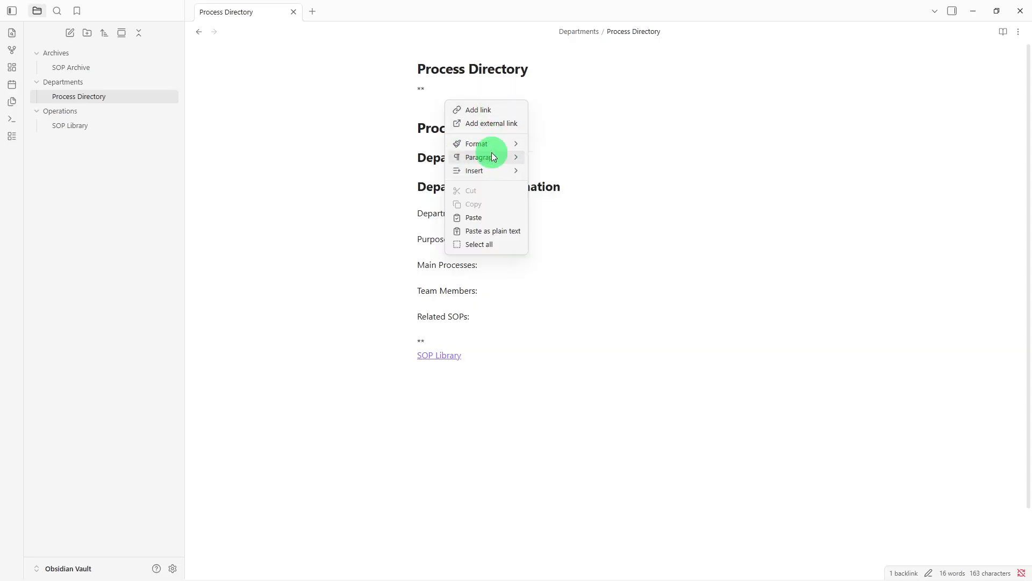
pyautogui.moveTo(493, 156)
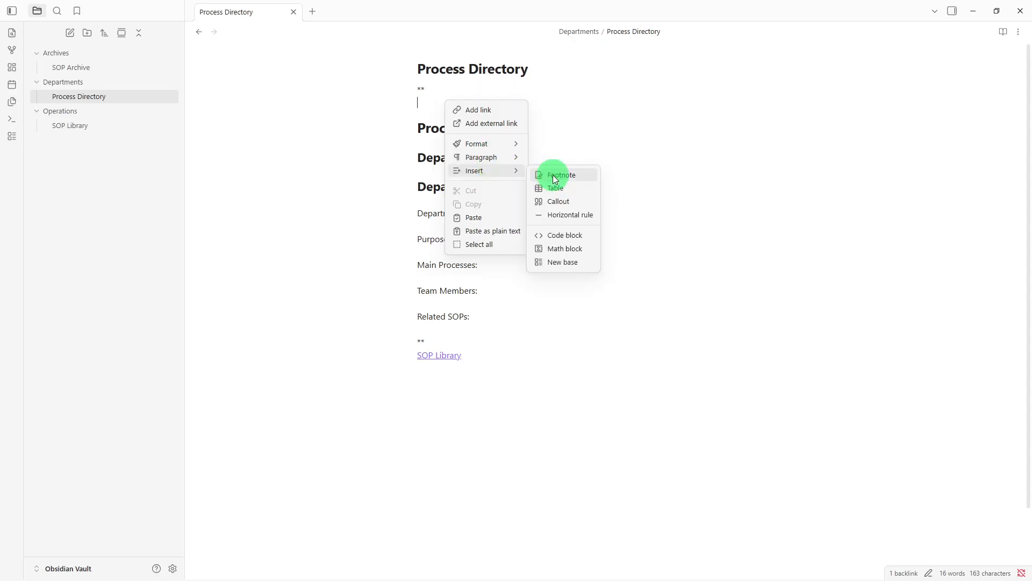
pyautogui.click(627, 113)
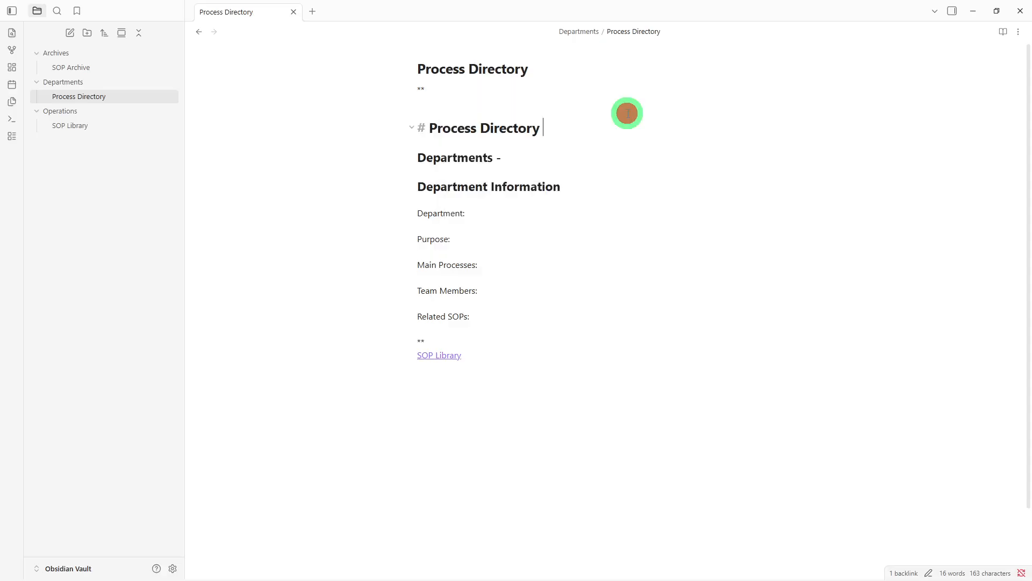
pyautogui.click(573, 102)
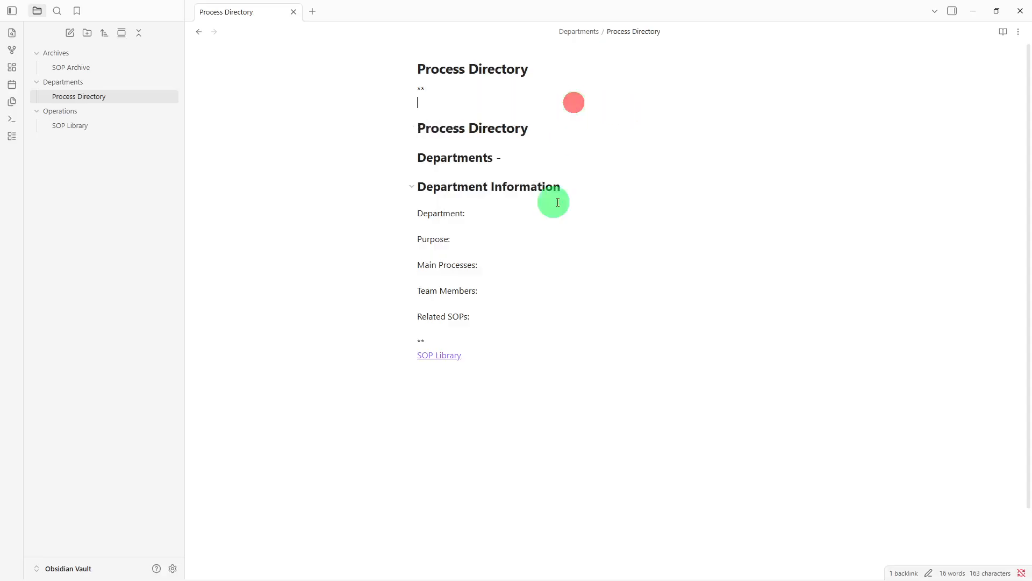
# Add the tags #directory and #SOP on separate lines below the SOP Library link in Process Directory.
pyautogui.click(512, 387)
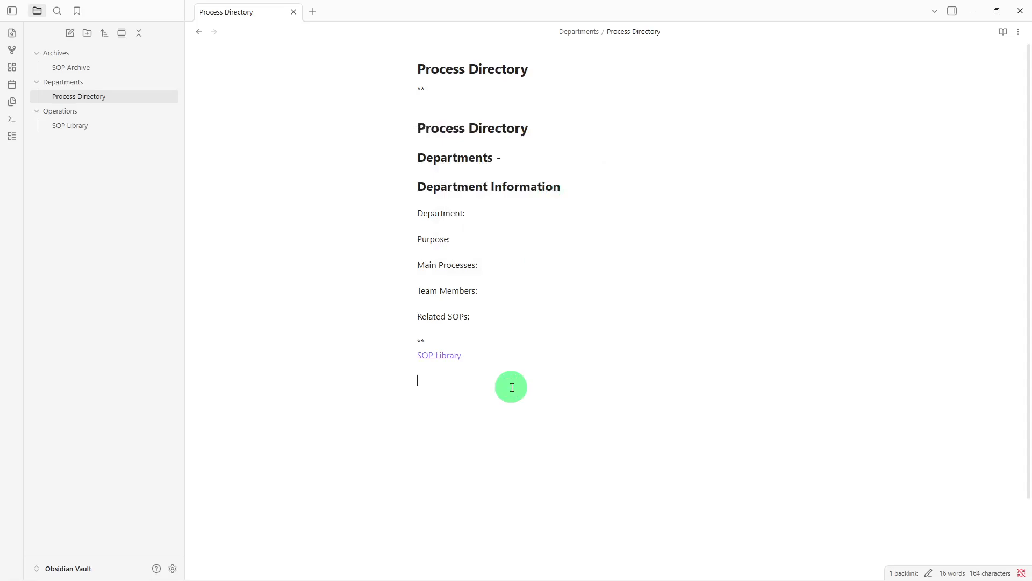
pyautogui.write('#directr')
pyautogui.press('BackSpace')
pyautogui.write('ory')
pyautogui.press('Return')
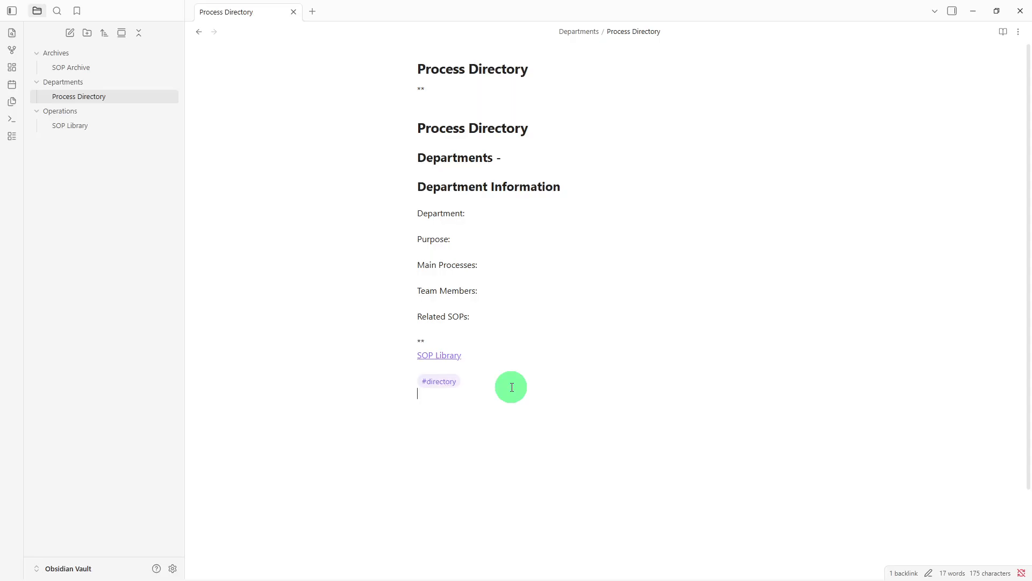
pyautogui.write('#')
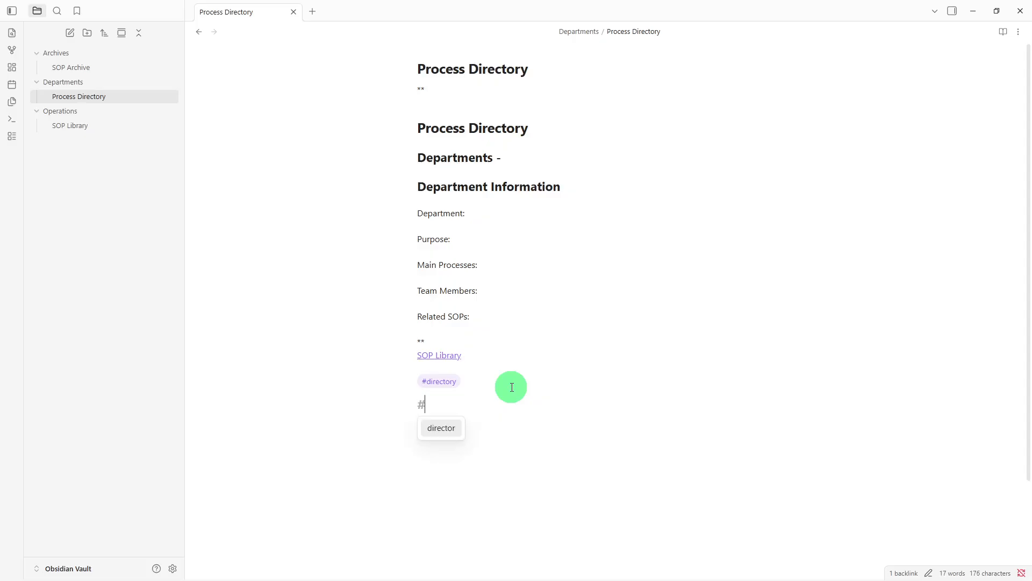
pyautogui.write('SOP')
pyautogui.press('Return')
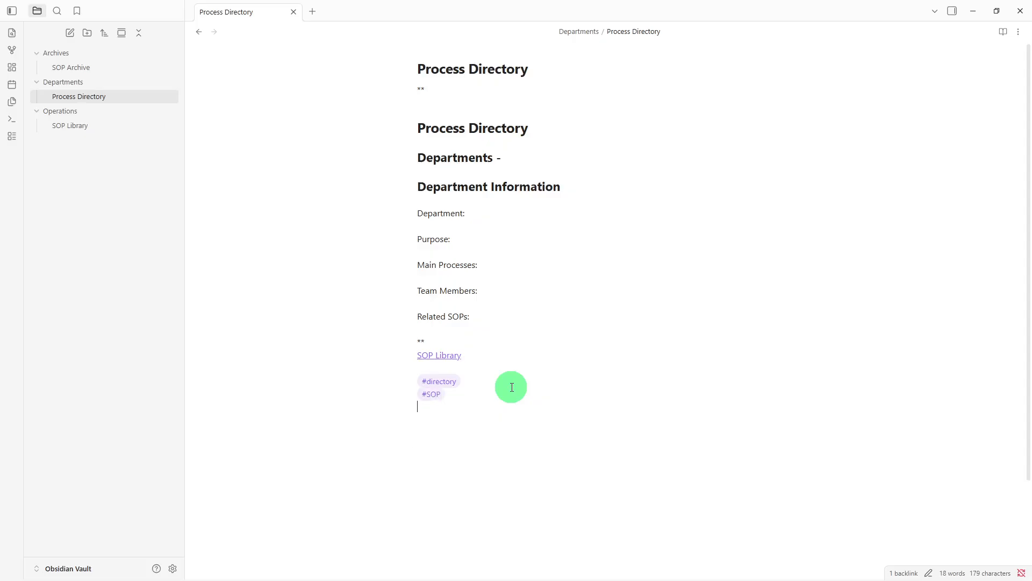